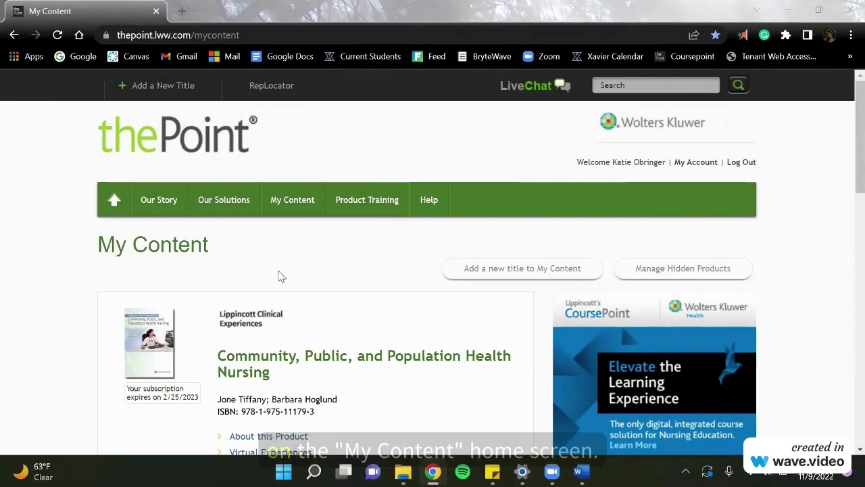
- Scroll My Content down to the Videbeck Psychiatric-Mental Health Nursing, Eighth Edition CoursePoint+ title
{"action": "scroll", "coordinate": [278, 274], "scroll_direction": "down", "scroll_amount": 4}
{"action": "scroll", "coordinate": [277, 275], "scroll_direction": "down", "scroll_amount": 5}
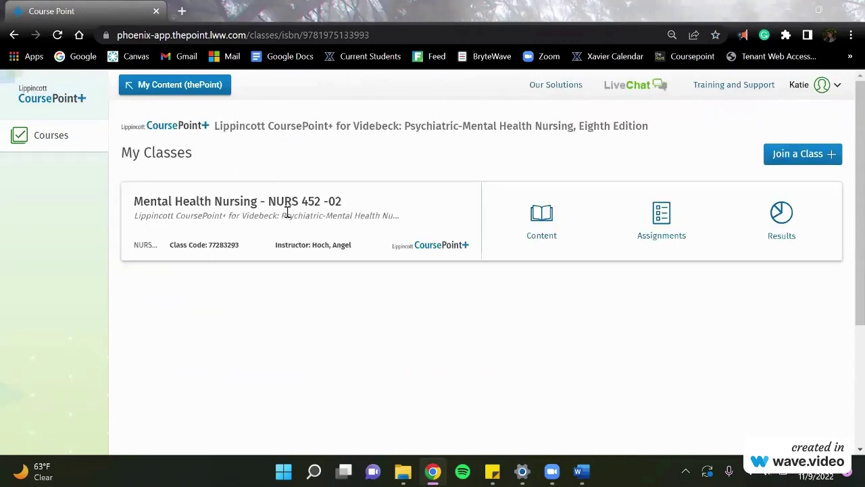
- Open the Chapter 01 ebook through Content, Unit 1 and the Chapter 01 filter
{"action": "left_click", "coordinate": [536, 225]}
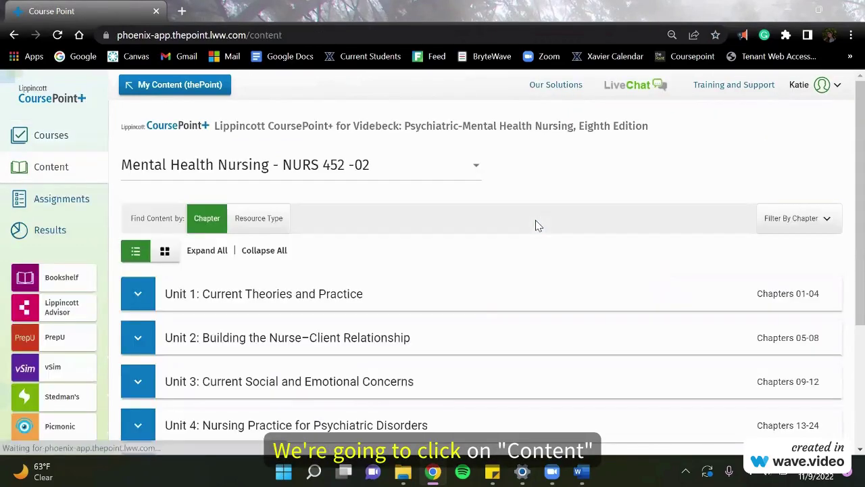
{"action": "scroll", "coordinate": [270, 233], "scroll_direction": "down", "scroll_amount": 1}
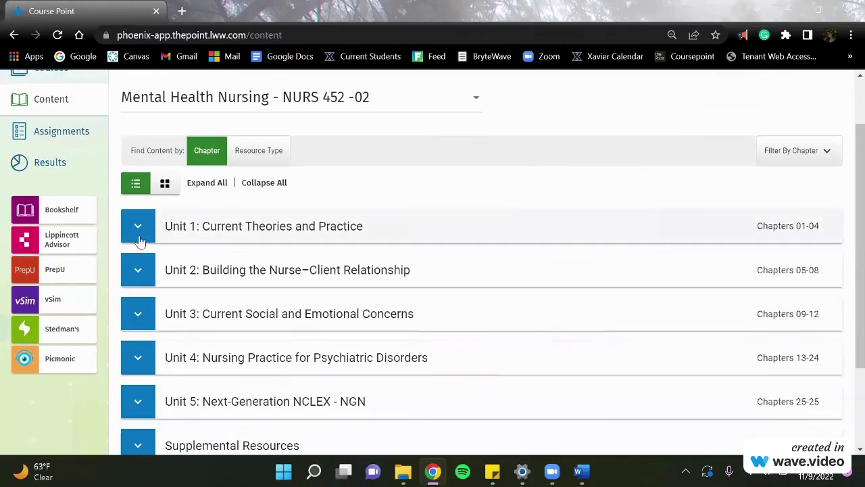
{"action": "left_click", "coordinate": [232, 225]}
{"action": "left_click", "coordinate": [237, 273]}
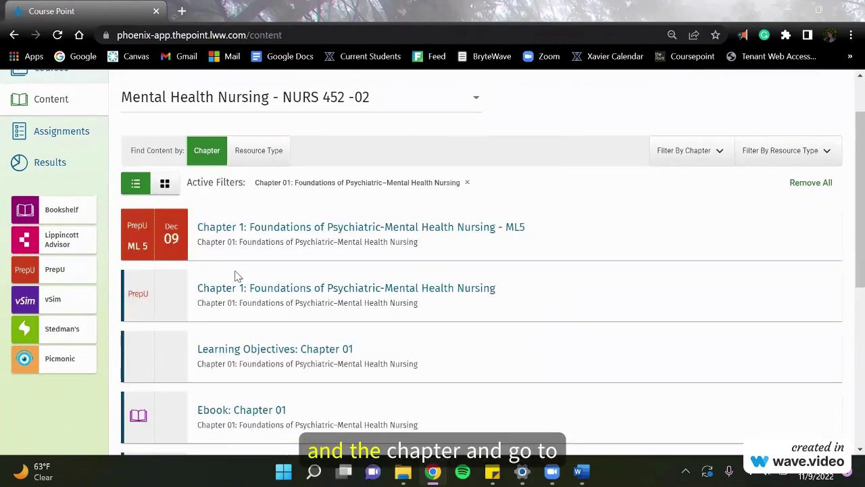
{"action": "scroll", "coordinate": [237, 276], "scroll_direction": "down", "scroll_amount": 2}
{"action": "left_click", "coordinate": [230, 277]}
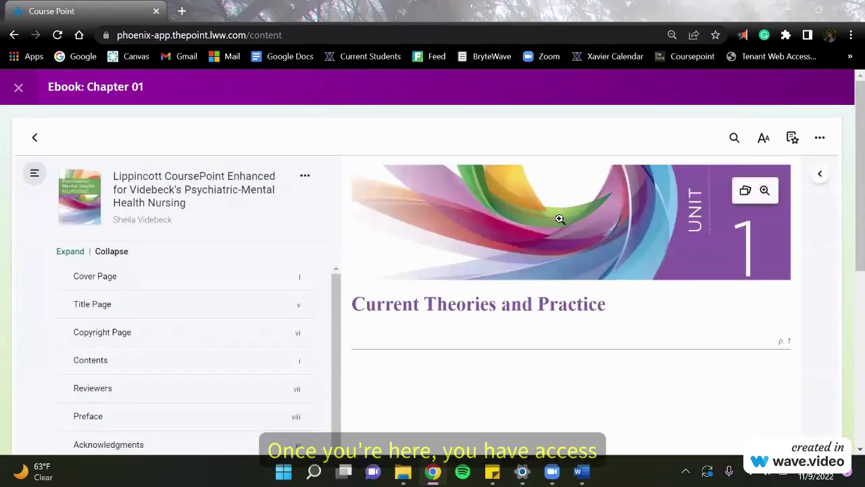
- Expand UNIT 1 and chapter 2 in the table of contents and open Chapter 3, Psychosocial Theories and Therapy
{"action": "left_click", "coordinate": [35, 174]}
{"action": "left_click", "coordinate": [35, 175]}
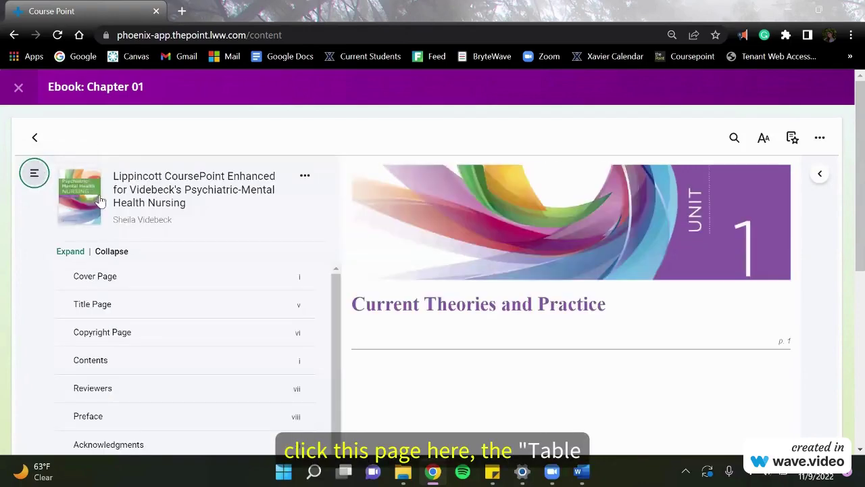
{"action": "scroll", "coordinate": [139, 214], "scroll_direction": "down", "scroll_amount": 2}
{"action": "scroll", "coordinate": [159, 222], "scroll_direction": "down", "scroll_amount": 1}
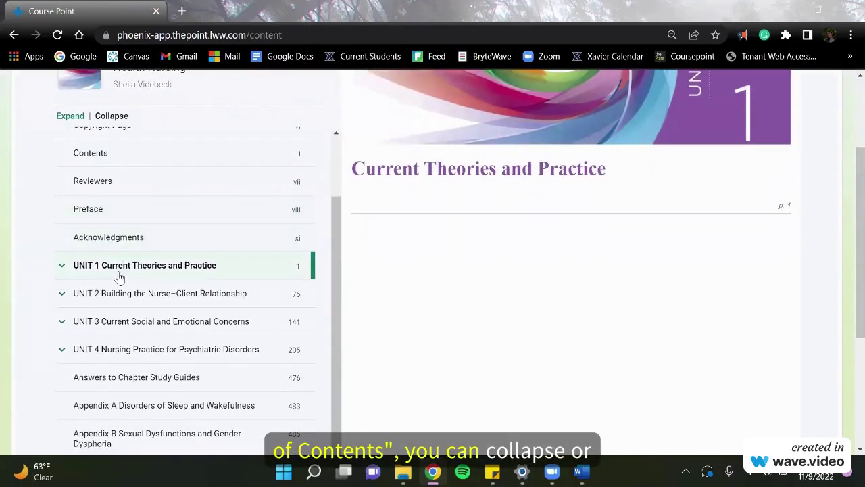
{"action": "scroll", "coordinate": [119, 277], "scroll_direction": "up", "scroll_amount": 1}
{"action": "left_click_drag", "start_coordinate": [330, 250], "coordinate": [58, 316]}
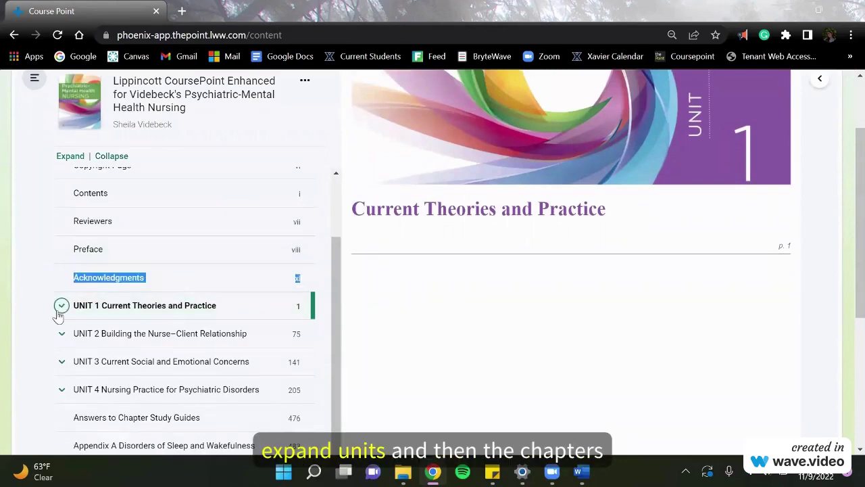
{"action": "left_click", "coordinate": [59, 312]}
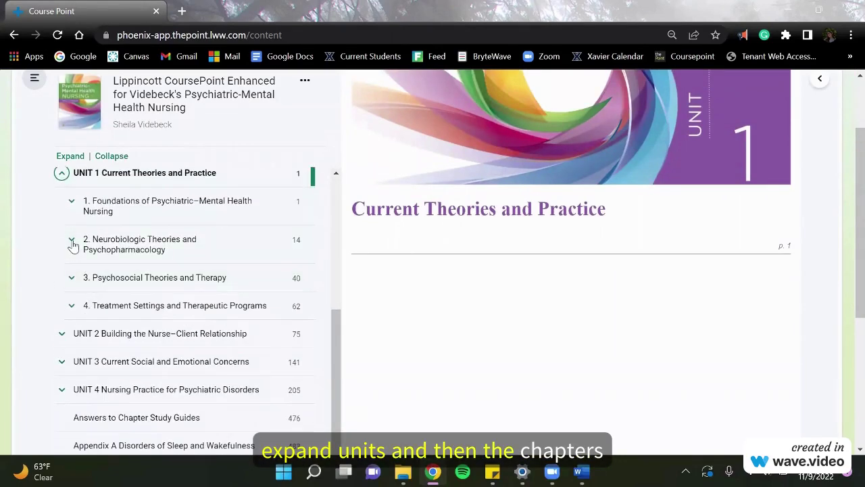
{"action": "left_click", "coordinate": [72, 242]}
{"action": "scroll", "coordinate": [126, 270], "scroll_direction": "down", "scroll_amount": 1}
{"action": "left_click", "coordinate": [129, 270]}
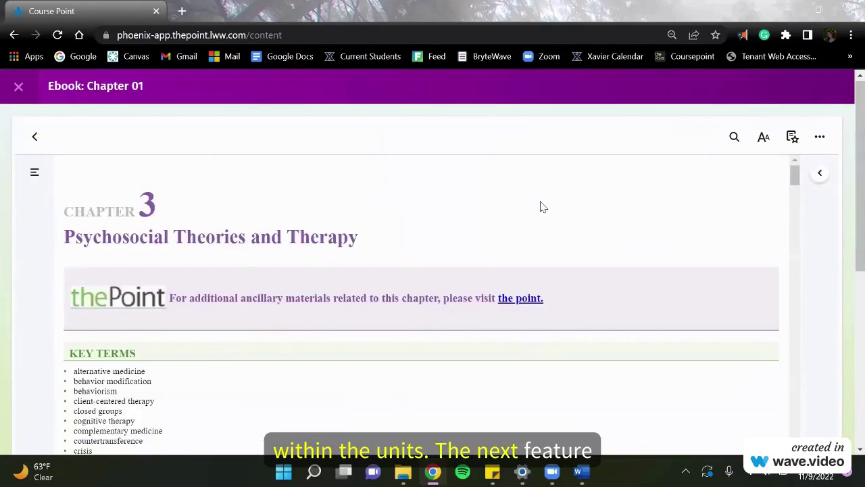
- Open the Search across book panel and place the cursor in its empty search field
{"action": "left_click", "coordinate": [734, 135]}
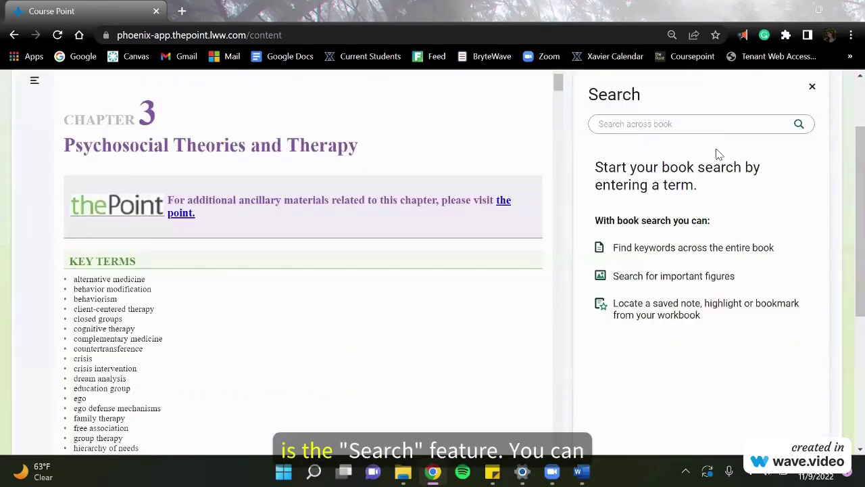
{"action": "left_click", "coordinate": [679, 120]}
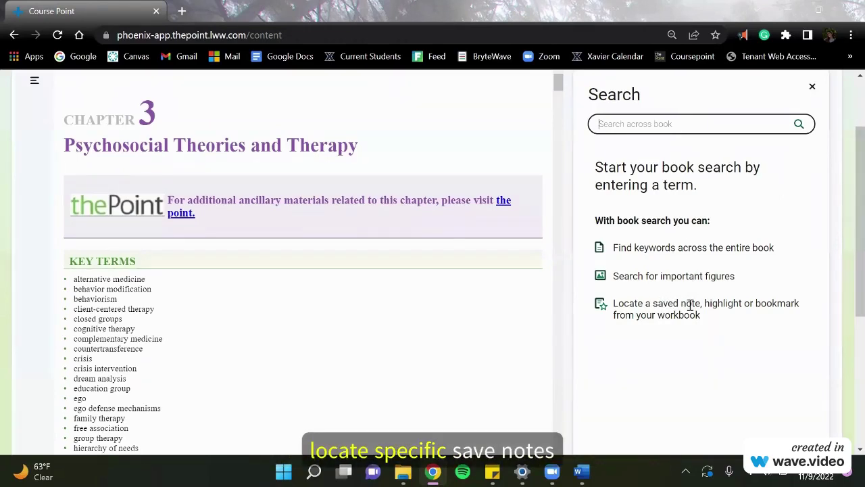
- Close search, then enlarge the text two sizes and switch the font to Modern
{"action": "left_click", "coordinate": [812, 87]}
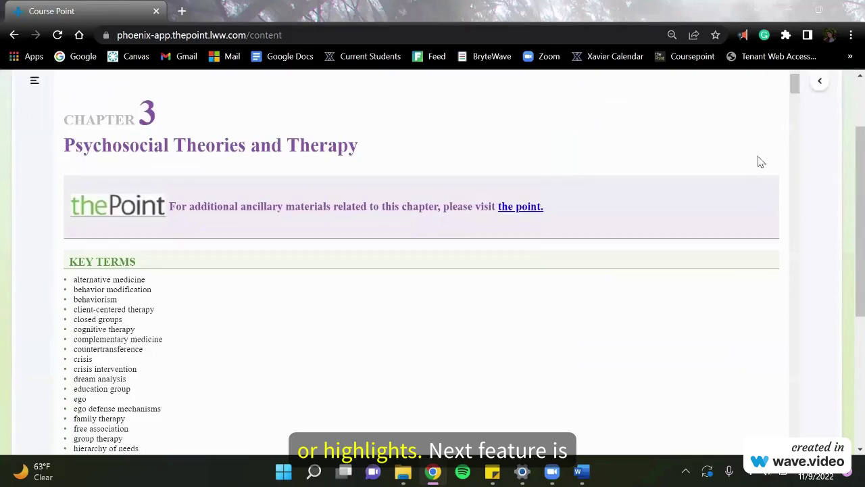
{"action": "left_click", "coordinate": [764, 138]}
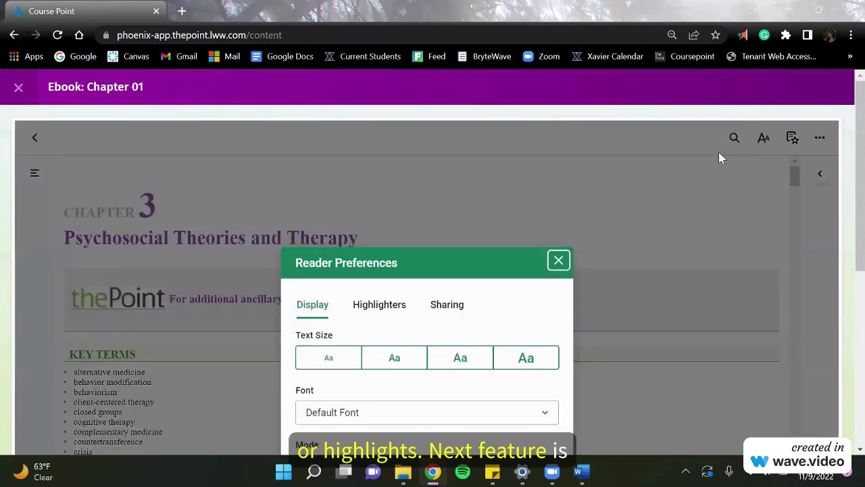
{"action": "scroll", "coordinate": [502, 192], "scroll_direction": "down", "scroll_amount": 2}
{"action": "left_click", "coordinate": [393, 222]}
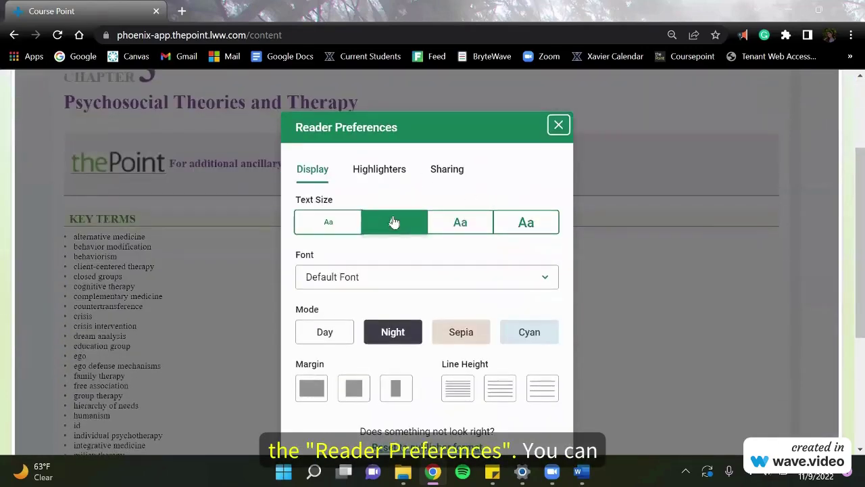
{"action": "left_click", "coordinate": [454, 226]}
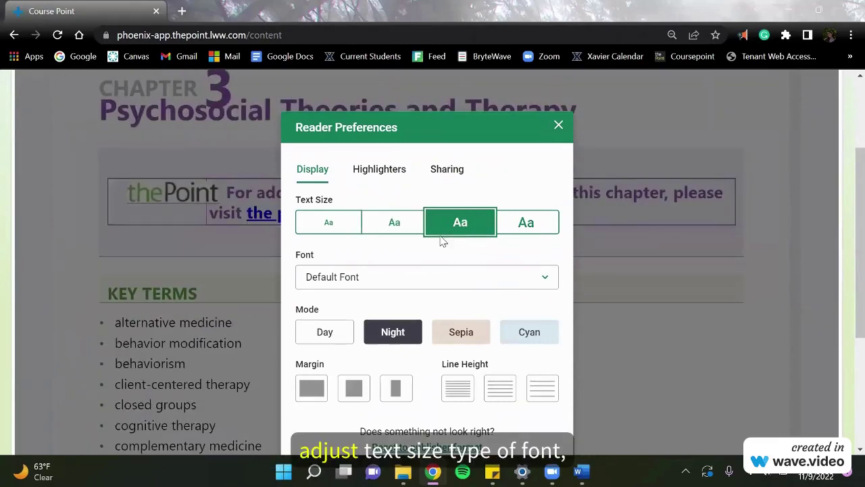
{"action": "scroll", "coordinate": [406, 202], "scroll_direction": "down", "scroll_amount": 2}
{"action": "left_click", "coordinate": [375, 143]}
{"action": "left_click", "coordinate": [399, 197]}
- Try night, day, sepia and cyan page modes, then change margin and line height
{"action": "left_click", "coordinate": [396, 203]}
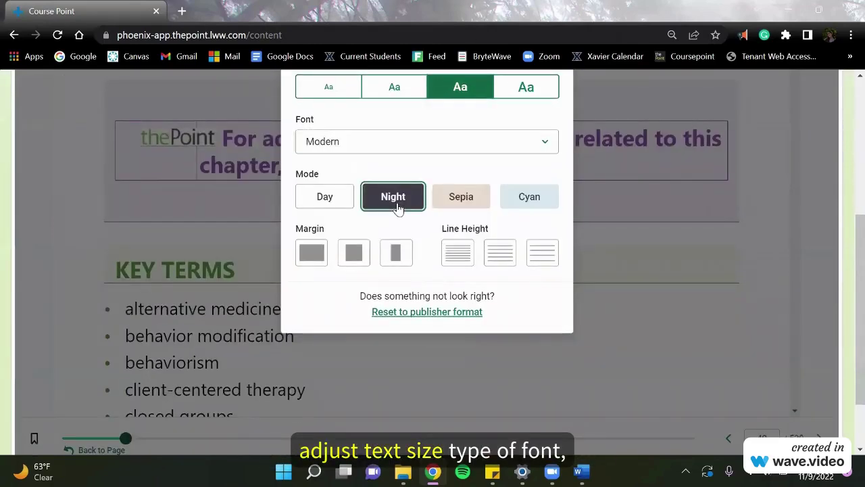
{"action": "scroll", "coordinate": [405, 196], "scroll_direction": "up", "scroll_amount": 1}
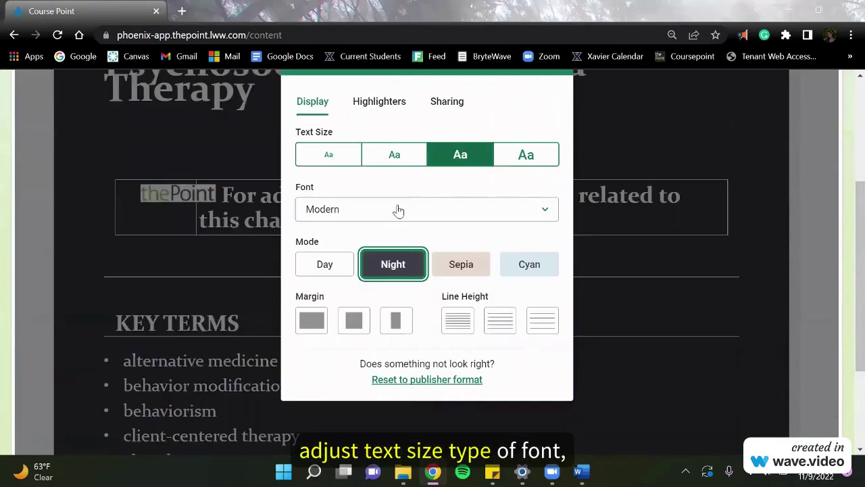
{"action": "left_click", "coordinate": [325, 264]}
{"action": "left_click", "coordinate": [460, 265]}
{"action": "left_click", "coordinate": [534, 264]}
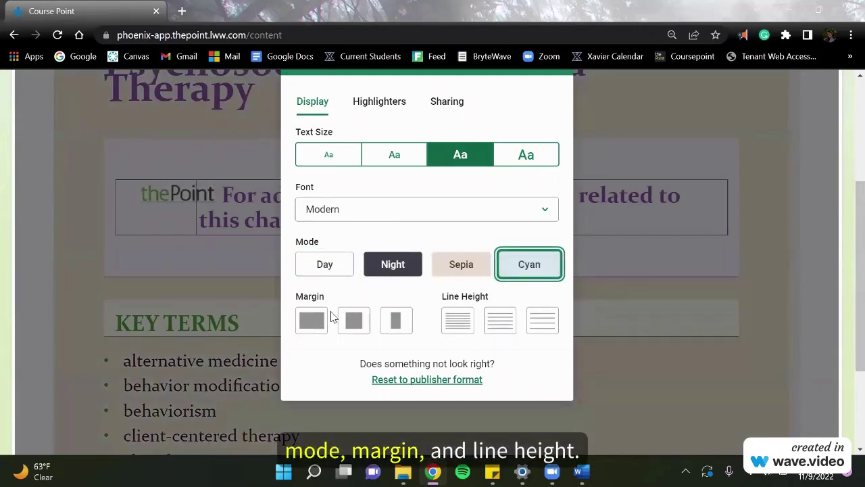
{"action": "left_click", "coordinate": [331, 318]}
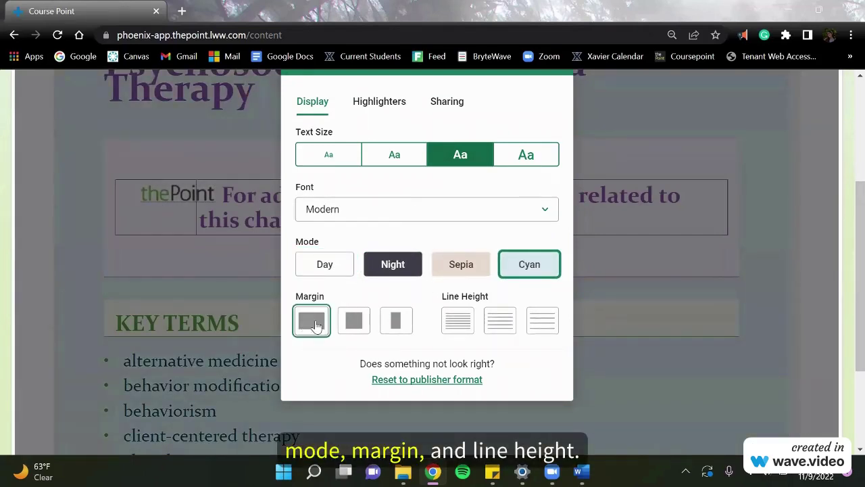
{"action": "left_click", "coordinate": [499, 321]}
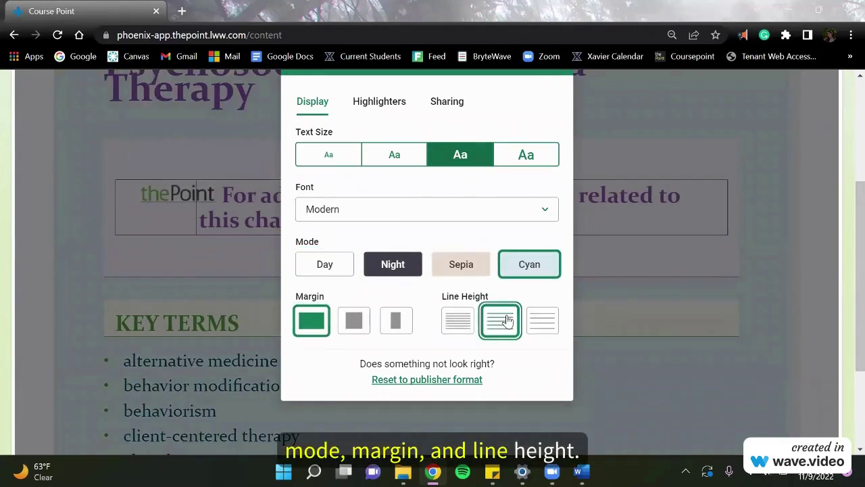
- Reset to publisher format, view the highlighter settings, and close Reader Preferences
{"action": "left_click", "coordinate": [444, 388]}
{"action": "left_click", "coordinate": [381, 203]}
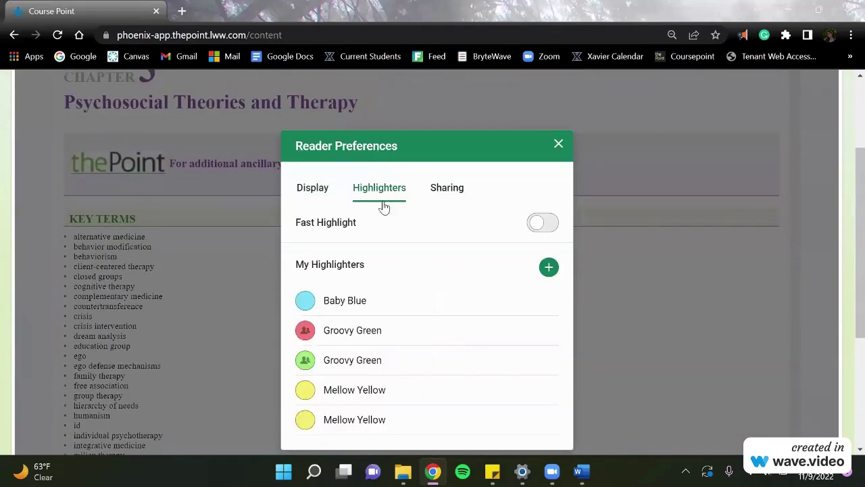
{"action": "scroll", "coordinate": [383, 215], "scroll_direction": "down", "scroll_amount": 1}
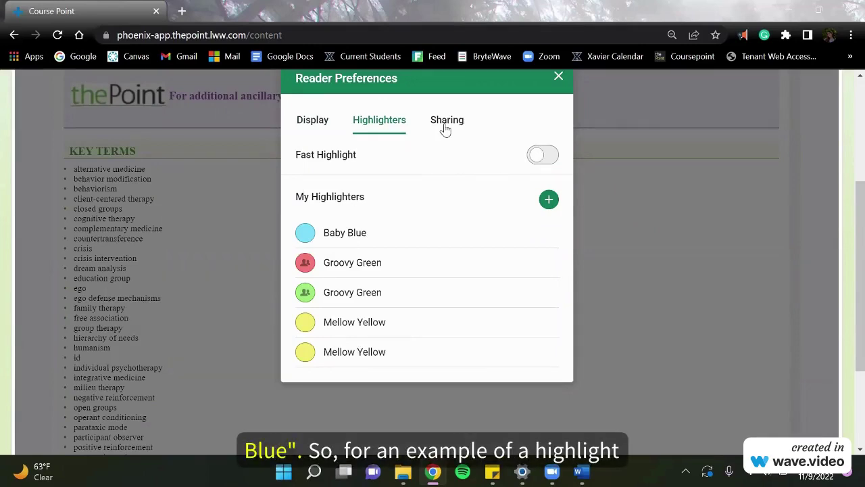
{"action": "key", "text": "Escape"}
{"action": "scroll", "coordinate": [413, 212], "scroll_direction": "down", "scroll_amount": 5}
- Highlight the PSYCHOSOCIAL THEORIES heading in Baby Blue
{"action": "scroll", "coordinate": [414, 213], "scroll_direction": "down", "scroll_amount": 2}
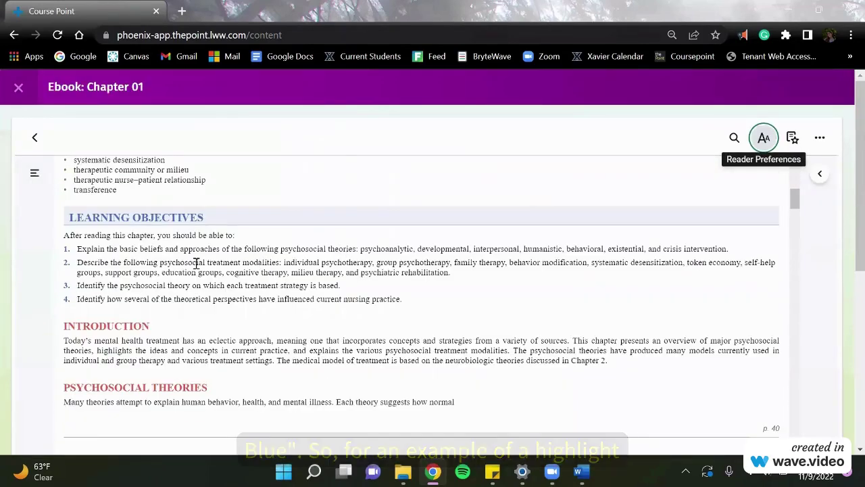
{"action": "scroll", "coordinate": [71, 341], "scroll_direction": "down", "scroll_amount": 2}
{"action": "left_click_drag", "start_coordinate": [211, 256], "coordinate": [67, 257]}
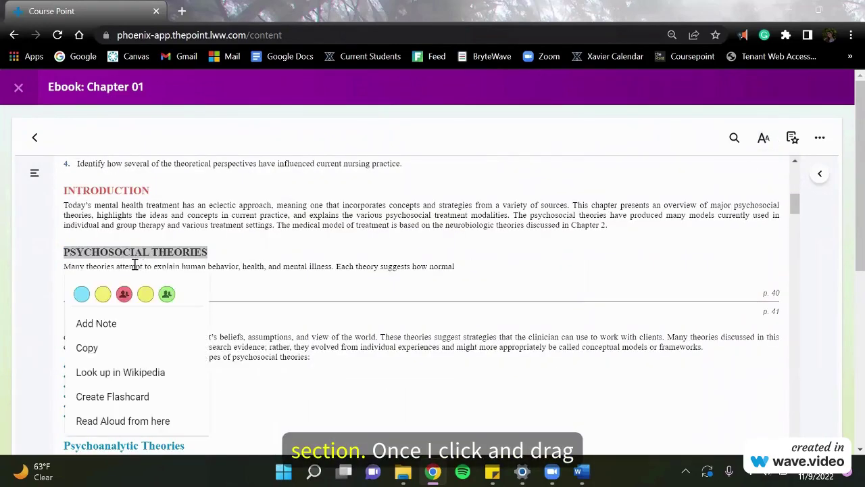
{"action": "left_click", "coordinate": [81, 295]}
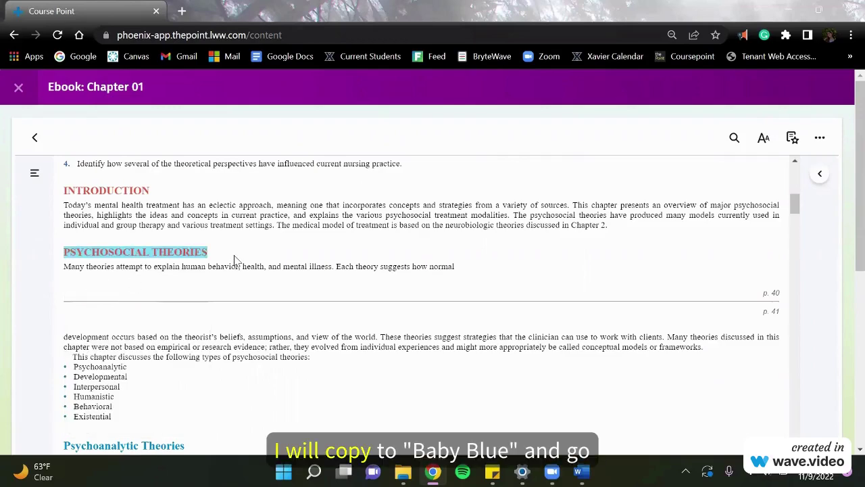
{"action": "scroll", "coordinate": [138, 216], "scroll_direction": "down", "scroll_amount": 1}
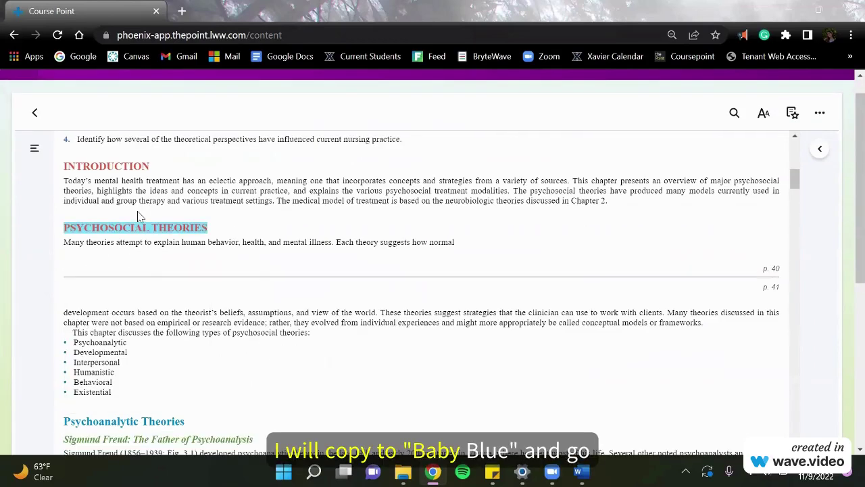
- Add the note 'this is helpful' to the PSYCHOSOCIAL THEORIES highlight in the Workbook
{"action": "left_click", "coordinate": [792, 112]}
{"action": "left_click", "coordinate": [792, 295]}
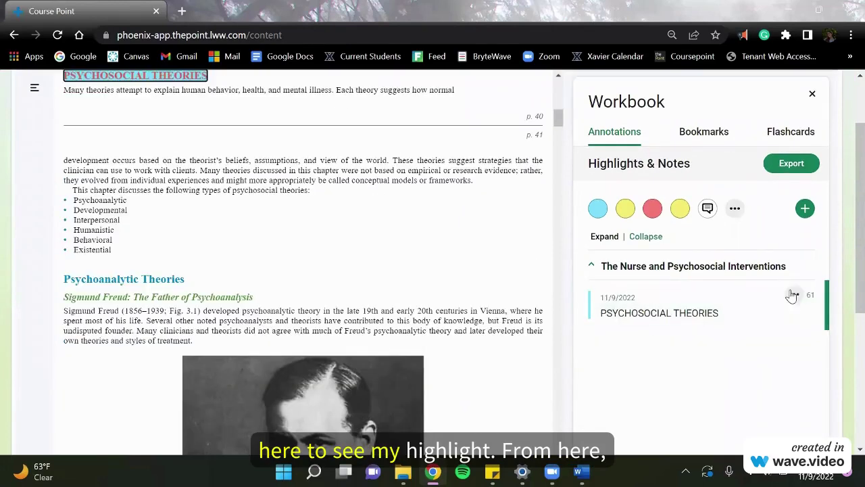
{"action": "left_click", "coordinate": [793, 295]}
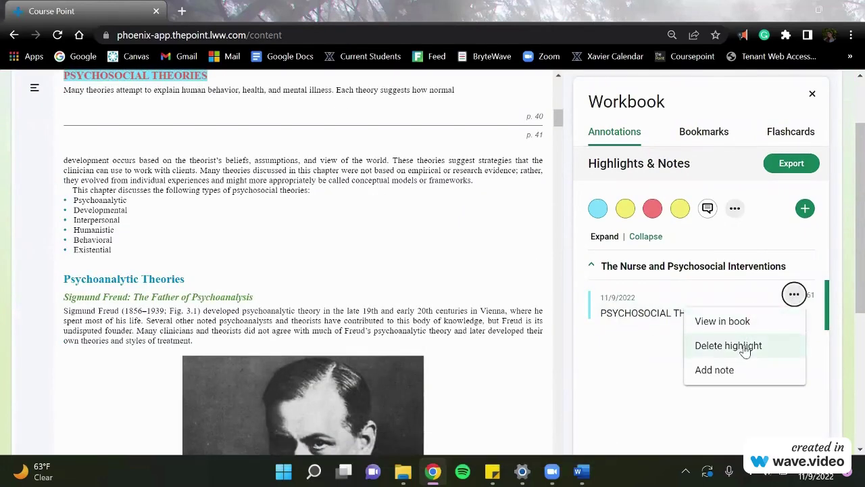
{"action": "left_click", "coordinate": [739, 373]}
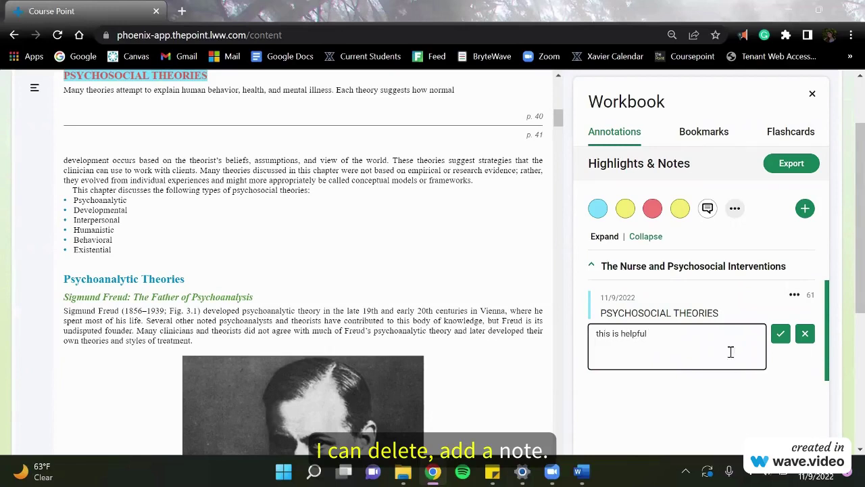
{"action": "left_click", "coordinate": [777, 332]}
- Highlight 'Psychoanalytic' in yellow and show the Workbook's saved bookmarks
{"action": "left_click_drag", "start_coordinate": [127, 200], "coordinate": [75, 201]}
{"action": "left_click", "coordinate": [113, 232]}
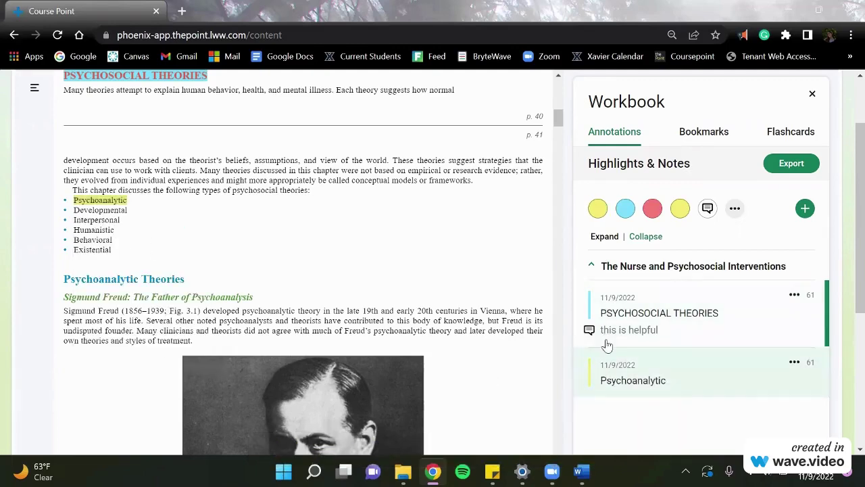
{"action": "left_click", "coordinate": [704, 131]}
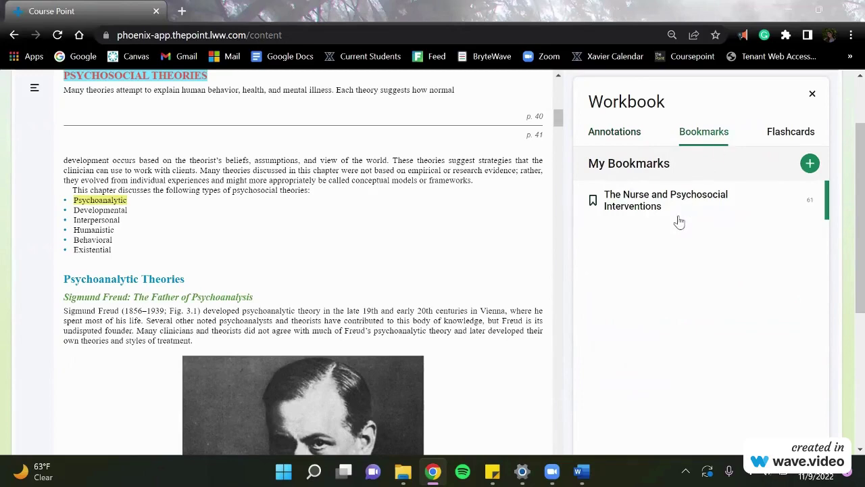
- Close the Workbook and bookmark page 92, Roles of the Nurse in a Therapeutic Relationship
{"action": "left_click", "coordinate": [812, 94]}
{"action": "scroll", "coordinate": [846, 146], "scroll_direction": "down", "scroll_amount": 5}
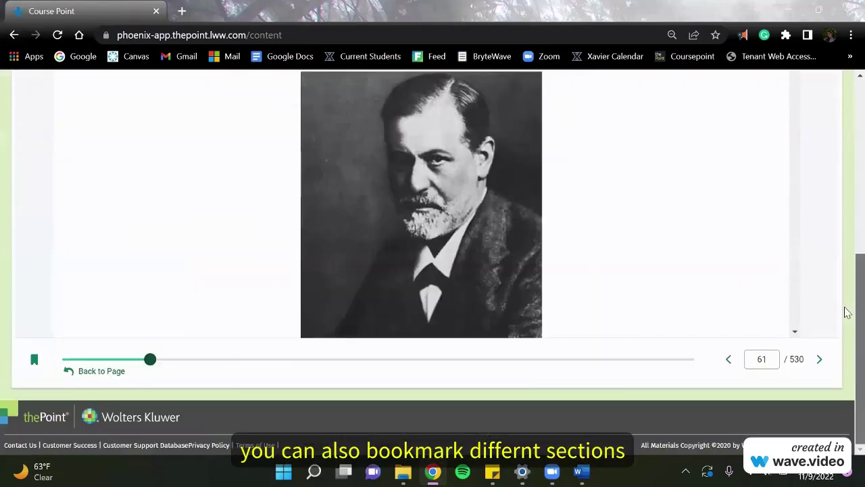
{"action": "left_click", "coordinate": [34, 361]}
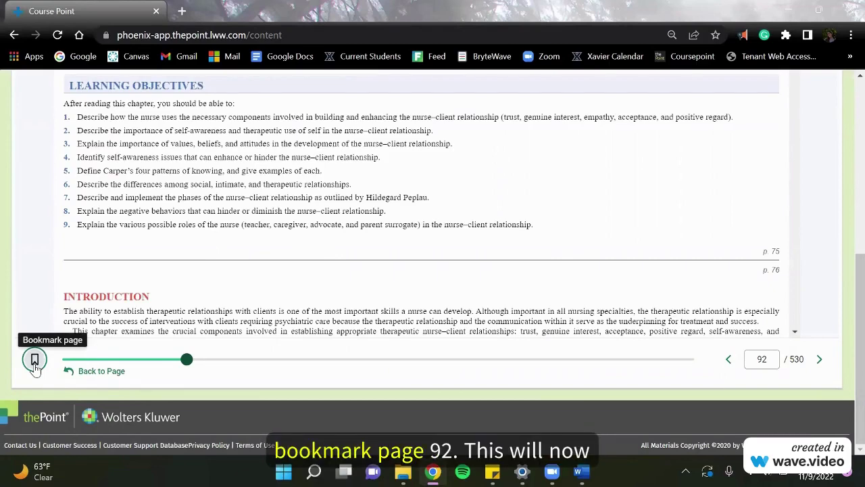
- From Workbook Bookmarks, jump to The Nurse and Psychosocial Interventions bookmark on page 61
{"action": "scroll", "coordinate": [848, 354], "scroll_direction": "up", "scroll_amount": 5}
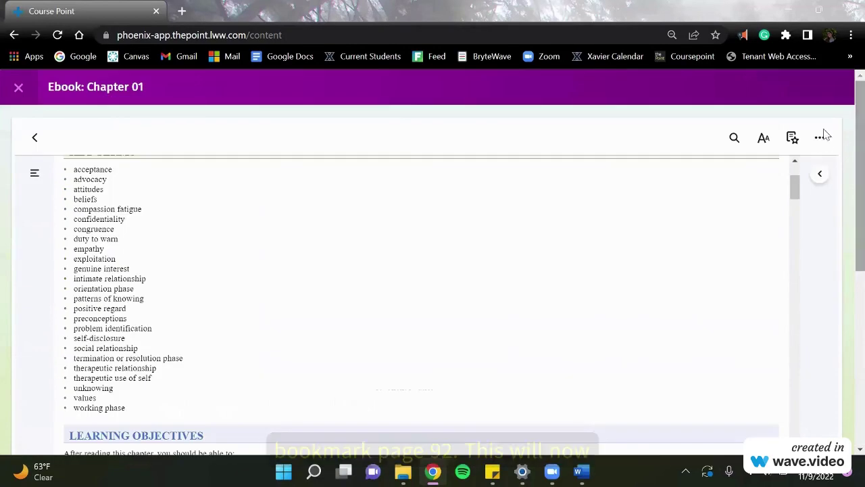
{"action": "left_click", "coordinate": [784, 140]}
{"action": "left_click", "coordinate": [716, 135]}
{"action": "left_click", "coordinate": [653, 228]}
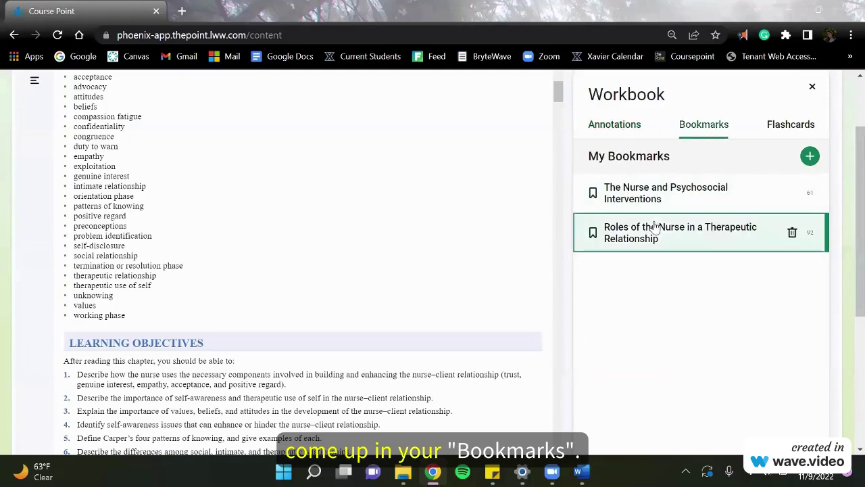
{"action": "left_click", "coordinate": [664, 198]}
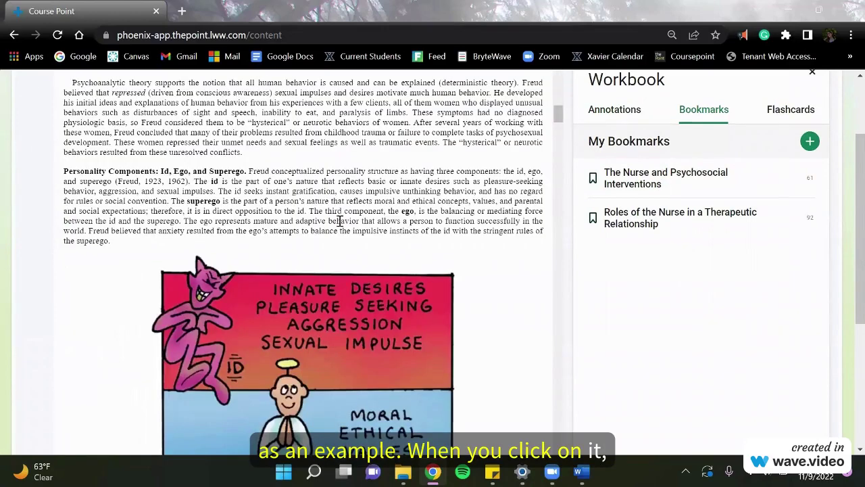
{"action": "scroll", "coordinate": [402, 166], "scroll_direction": "up", "scroll_amount": 2}
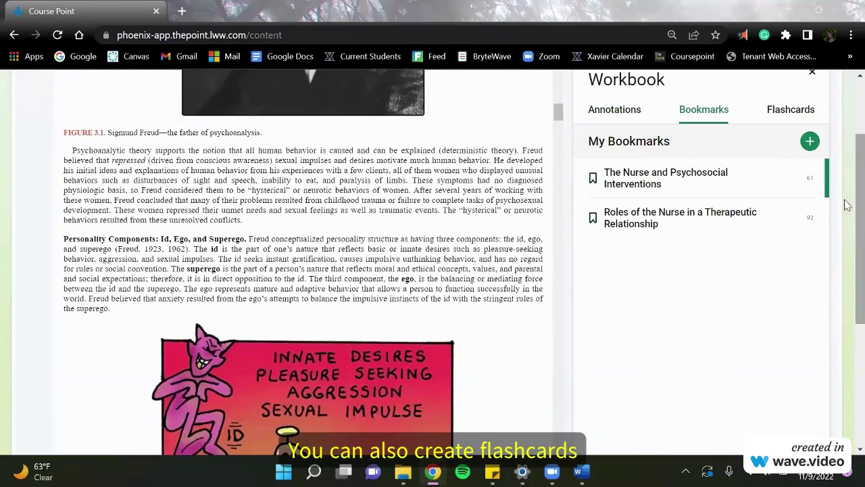
- Create a 'Sigmund Freud' flashcard in the psych deck backed with 'note', then flip it both ways
{"action": "scroll", "coordinate": [796, 145], "scroll_direction": "up", "scroll_amount": 1}
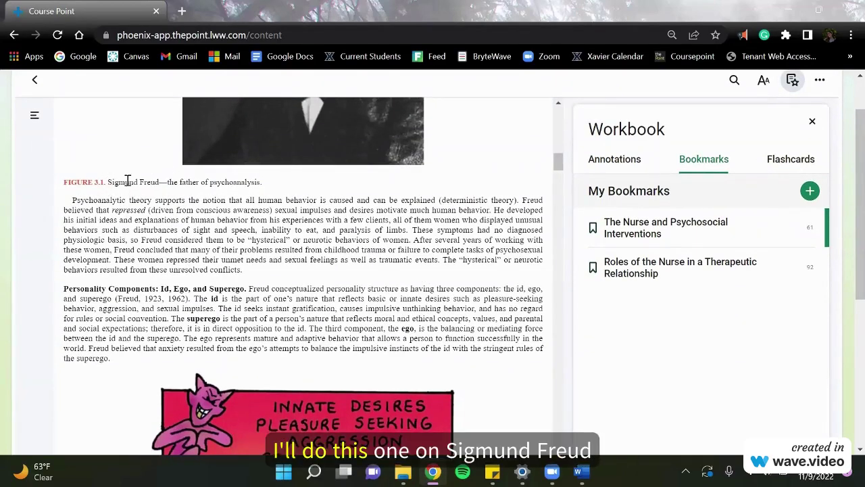
{"action": "left_click_drag", "start_coordinate": [160, 180], "coordinate": [106, 181]}
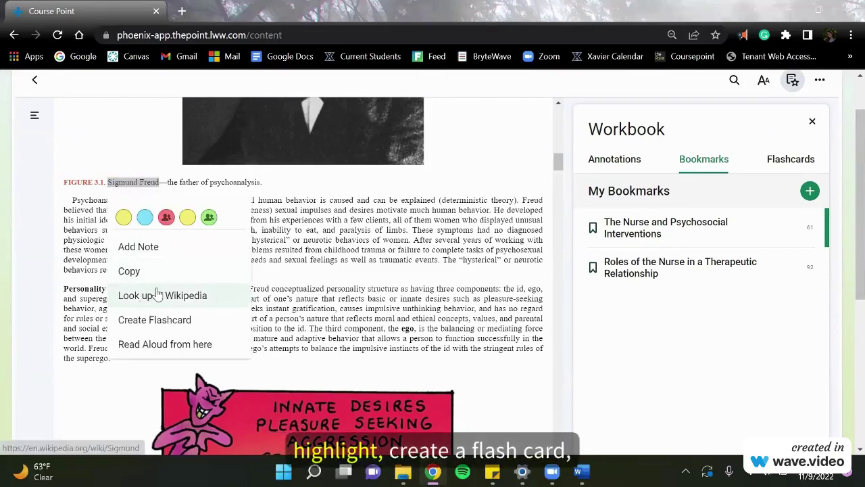
{"action": "left_click", "coordinate": [178, 326]}
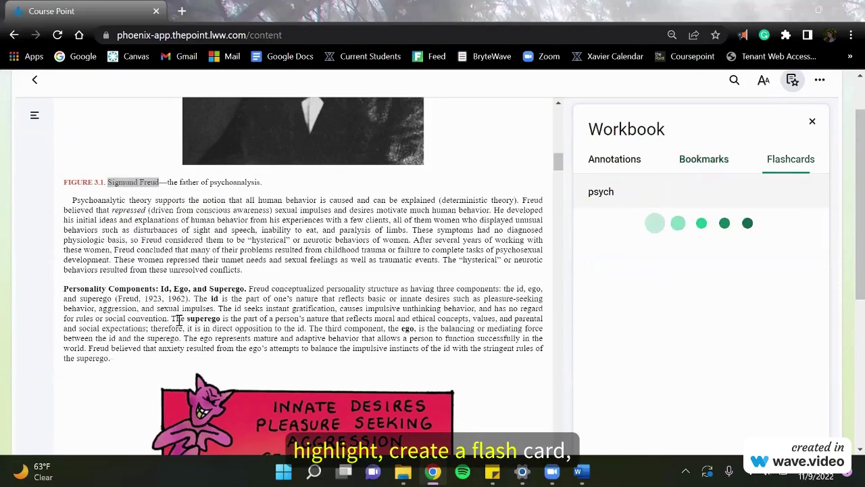
{"action": "left_click", "coordinate": [690, 301]}
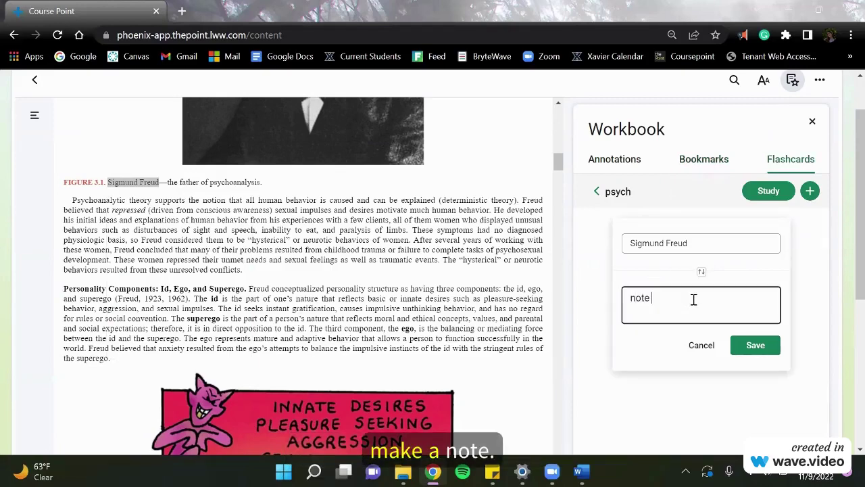
{"action": "left_click", "coordinate": [755, 345]}
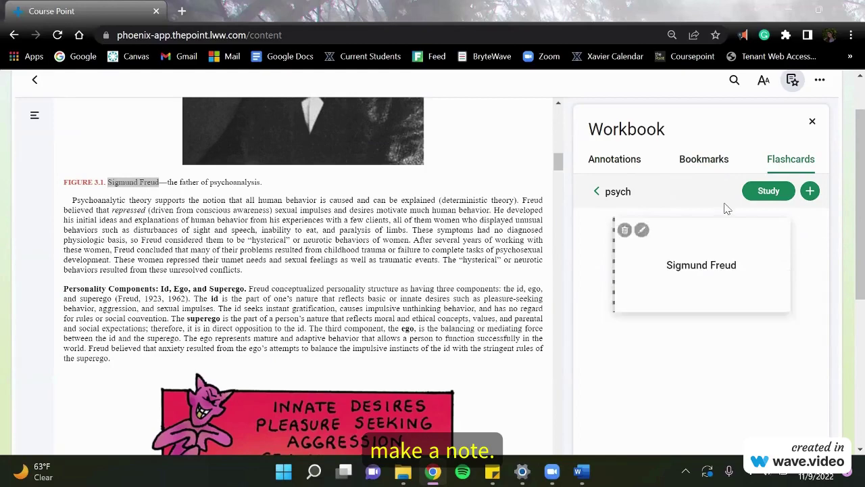
{"action": "left_click", "coordinate": [742, 310]}
{"action": "left_click", "coordinate": [737, 284]}
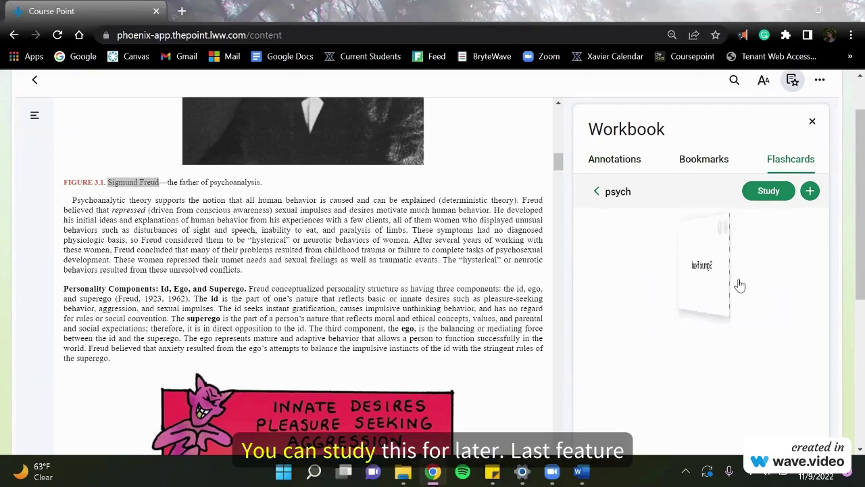
- Open the flashcards for study, then turn on Read Aloud from More Options
{"action": "left_click", "coordinate": [769, 192]}
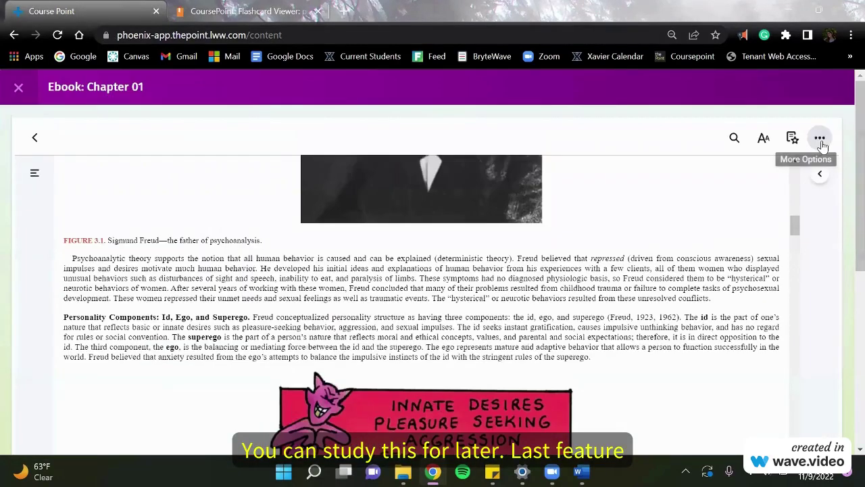
{"action": "left_click", "coordinate": [819, 138]}
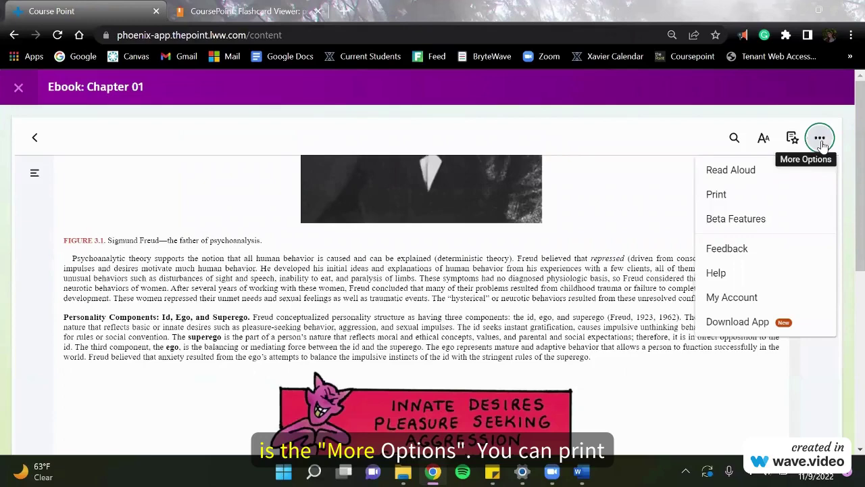
{"action": "left_click", "coordinate": [758, 173]}
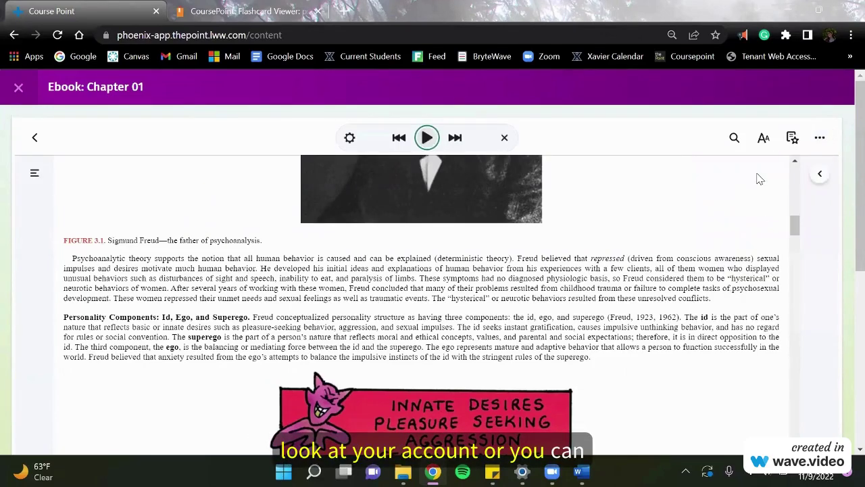
- Switch the Read Aloud voice to Microsoft Zira - English (United States) and adjust the speed
{"action": "left_click", "coordinate": [350, 138]}
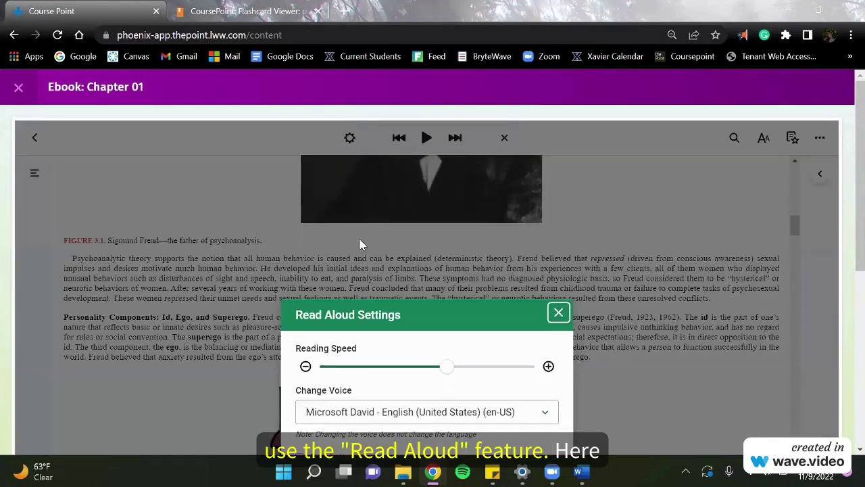
{"action": "scroll", "coordinate": [368, 264], "scroll_direction": "down", "scroll_amount": 2}
{"action": "left_click", "coordinate": [374, 277]}
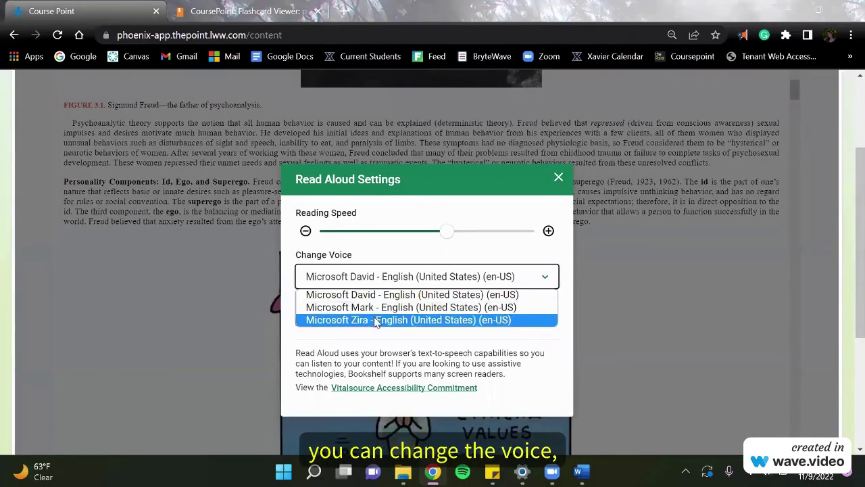
{"action": "left_click", "coordinate": [376, 323]}
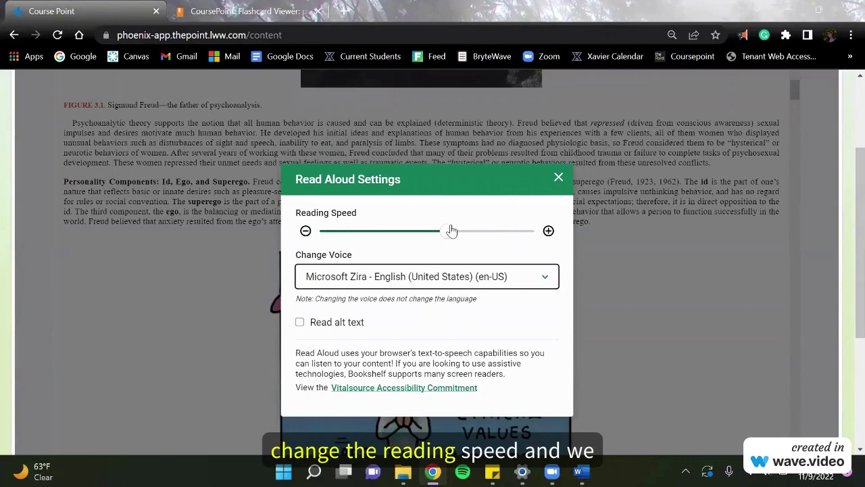
{"action": "left_click", "coordinate": [451, 231]}
{"action": "key", "text": "Escape"}
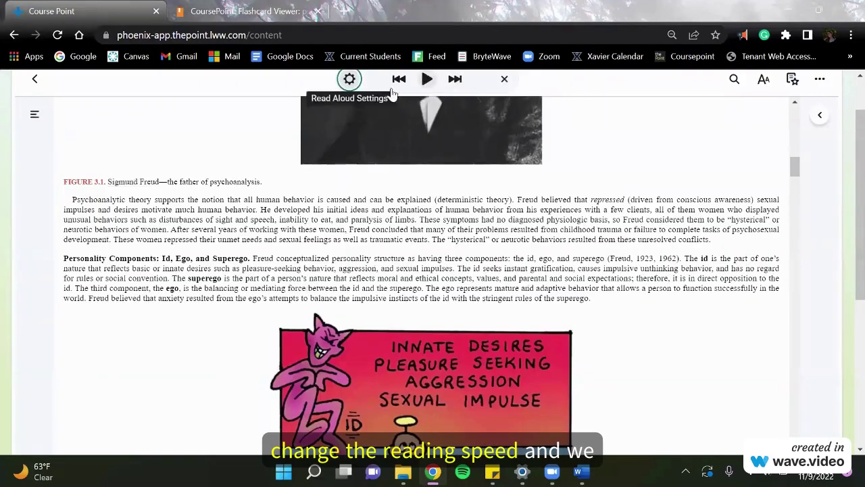
- Read aloud from the selected Psychoanalytic theory paragraph, then pause playback
{"action": "left_click_drag", "start_coordinate": [73, 201], "coordinate": [216, 232]}
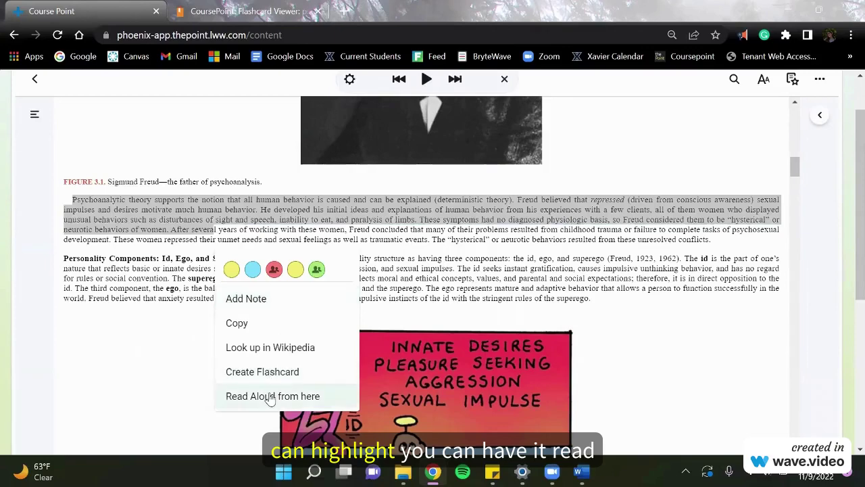
{"action": "left_click", "coordinate": [273, 396]}
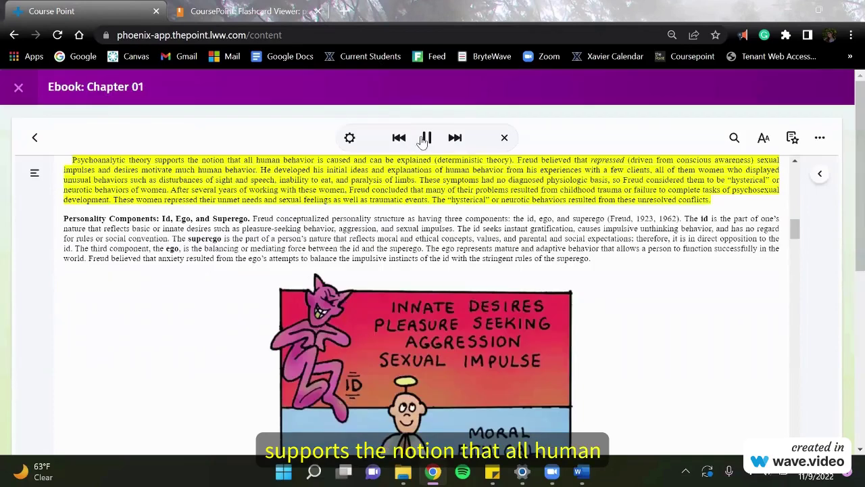
{"action": "left_click", "coordinate": [425, 137]}
- Read aloud Chapter 3 from its title, then stop the player
{"action": "scroll", "coordinate": [510, 150], "scroll_direction": "up", "scroll_amount": 5}
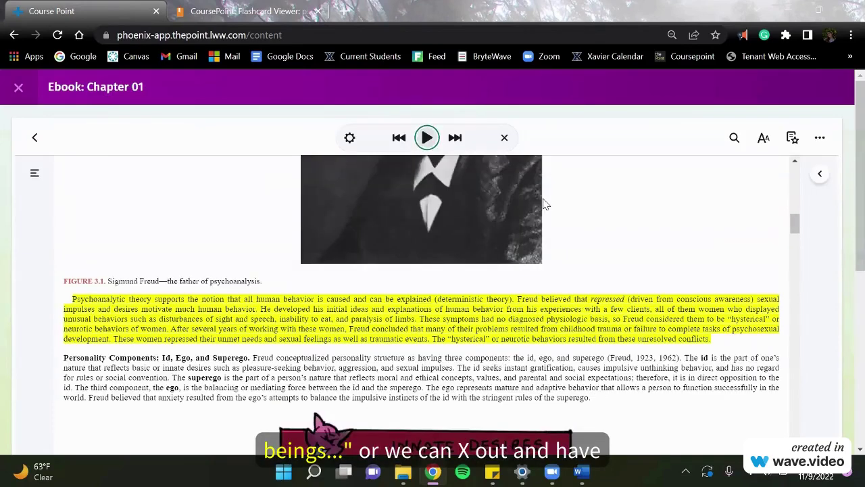
{"action": "scroll", "coordinate": [526, 210], "scroll_direction": "up", "scroll_amount": 5}
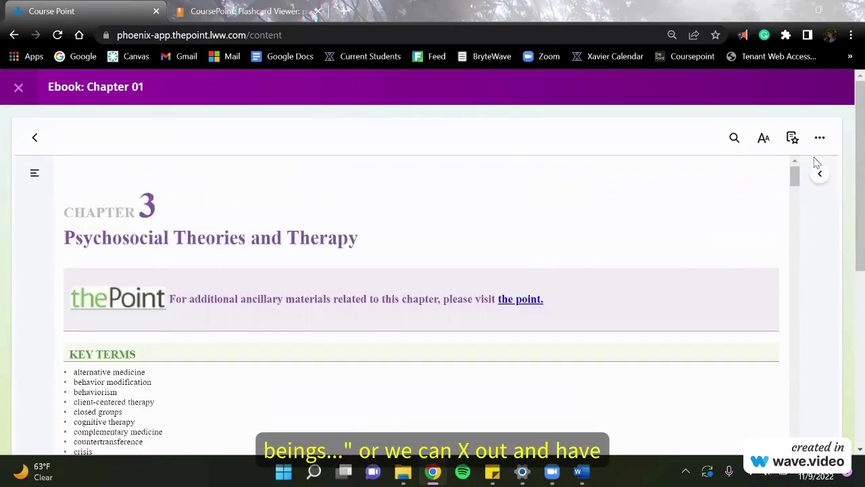
{"action": "left_click", "coordinate": [819, 138]}
{"action": "left_click", "coordinate": [752, 174]}
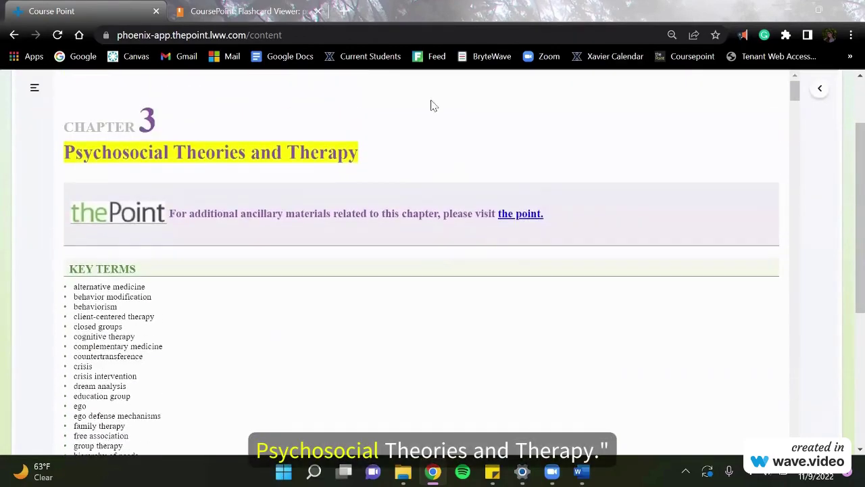
{"action": "left_click", "coordinate": [427, 138]}
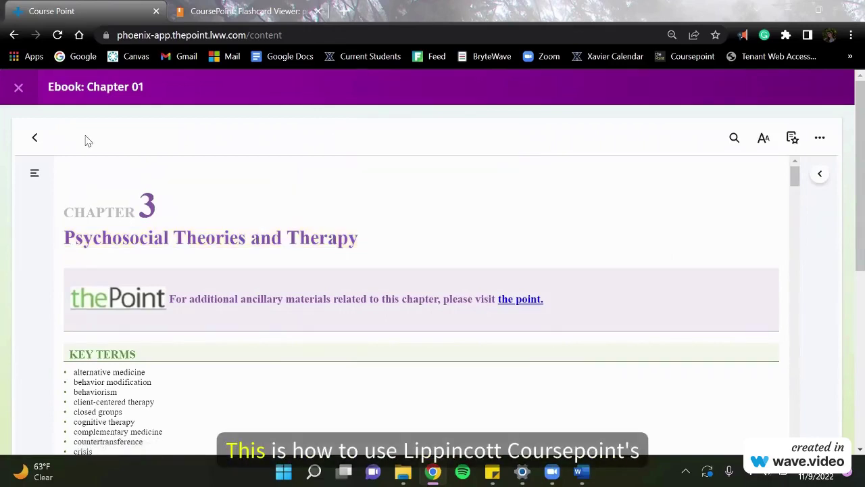